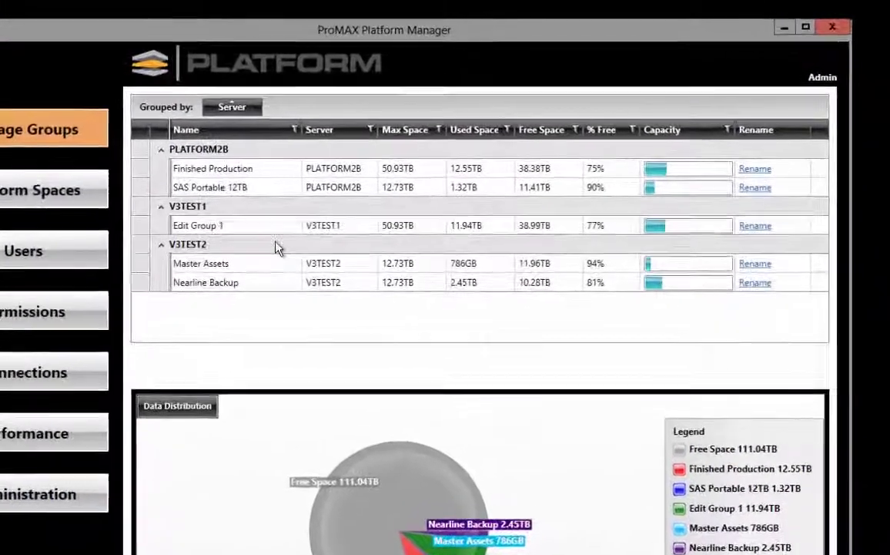
Step: Select the Edit Group 1 storage group in the Storage Groups grid
left_click(233, 230)
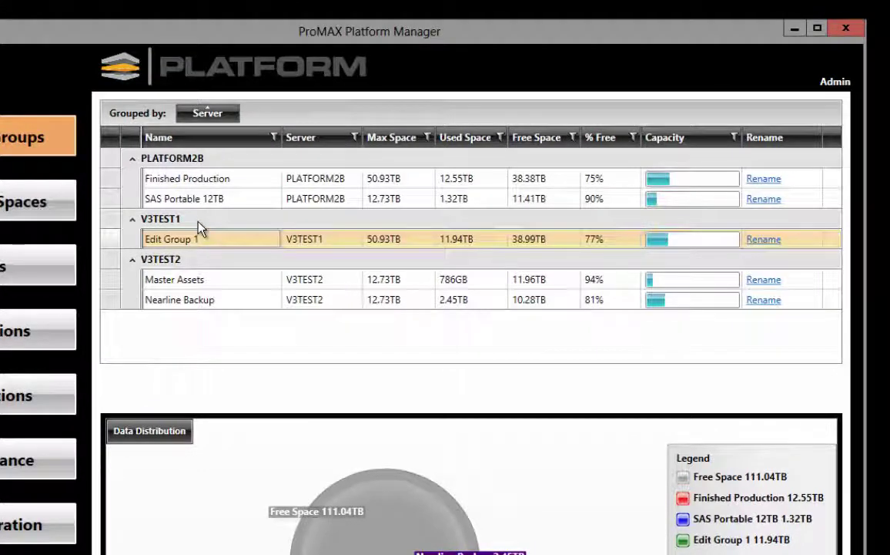
left_click(213, 300)
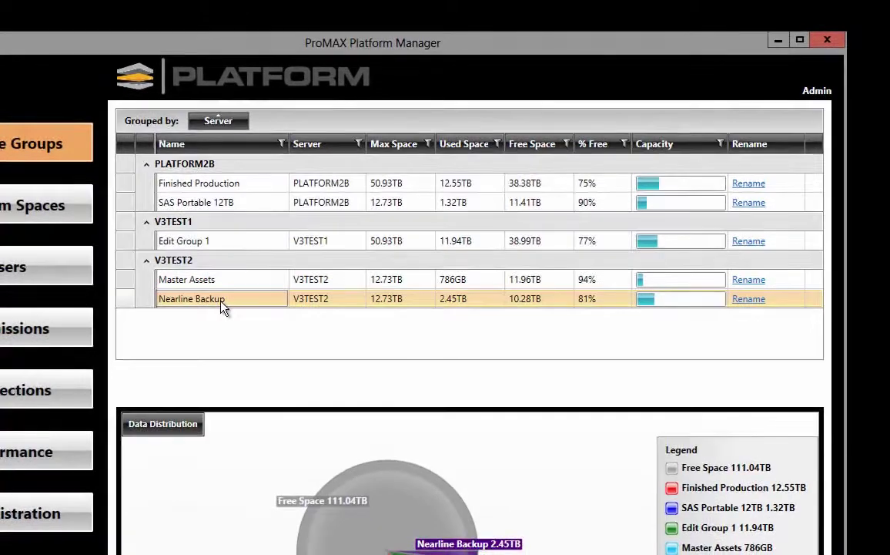
left_click(198, 247)
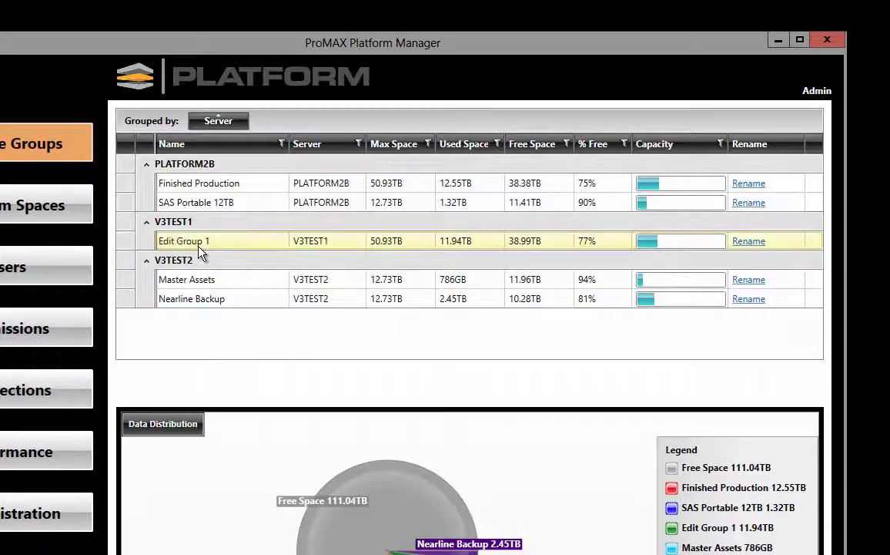
Step: Select The Color of Her Eyes - Editing in Edit Group 1, then view Nearline Backup's spaces on V3TEST2
left_click(207, 240)
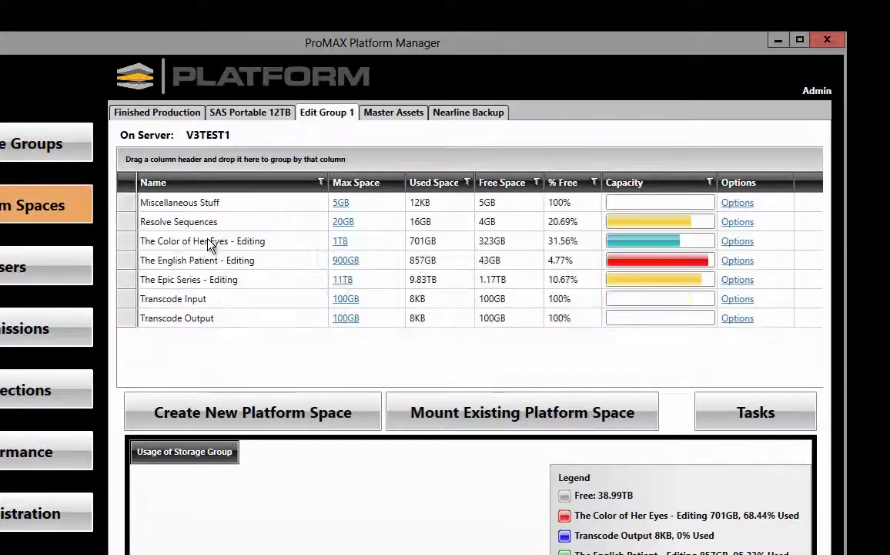
left_click(213, 245)
left_click(222, 280)
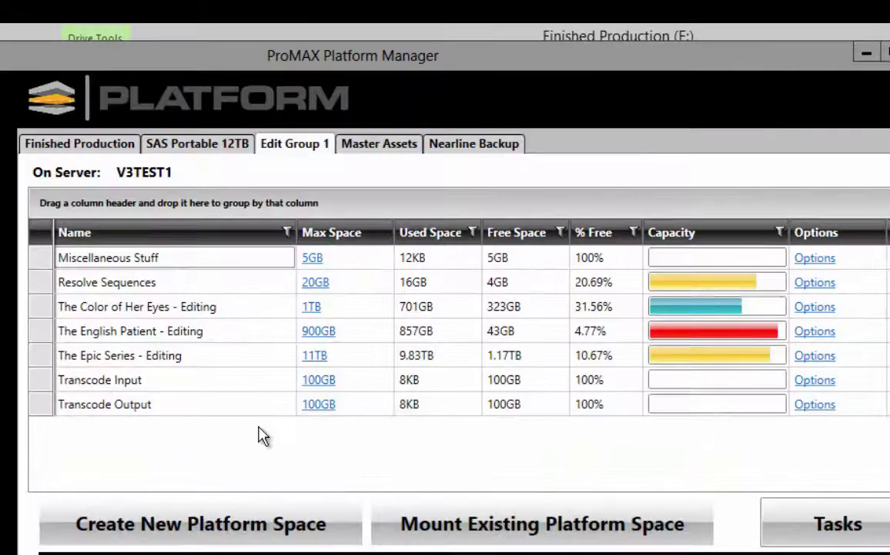
left_click(231, 312)
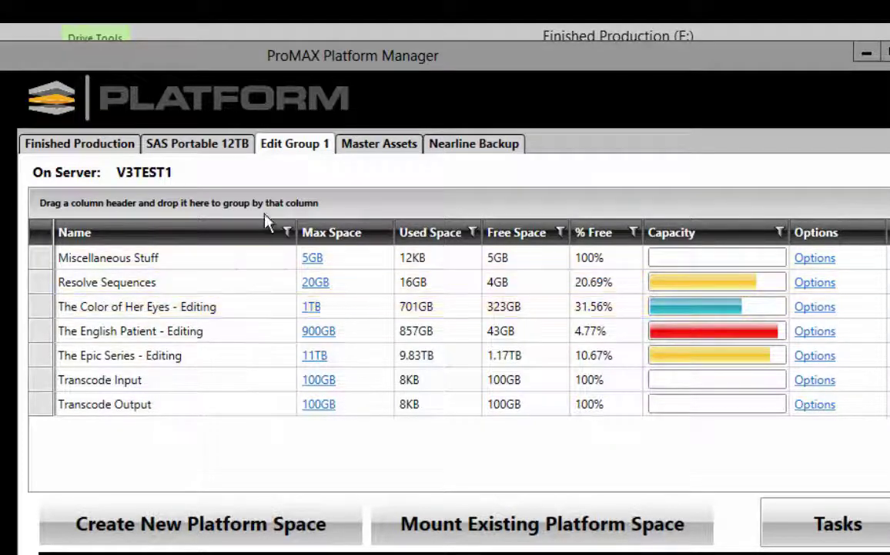
left_click(280, 146)
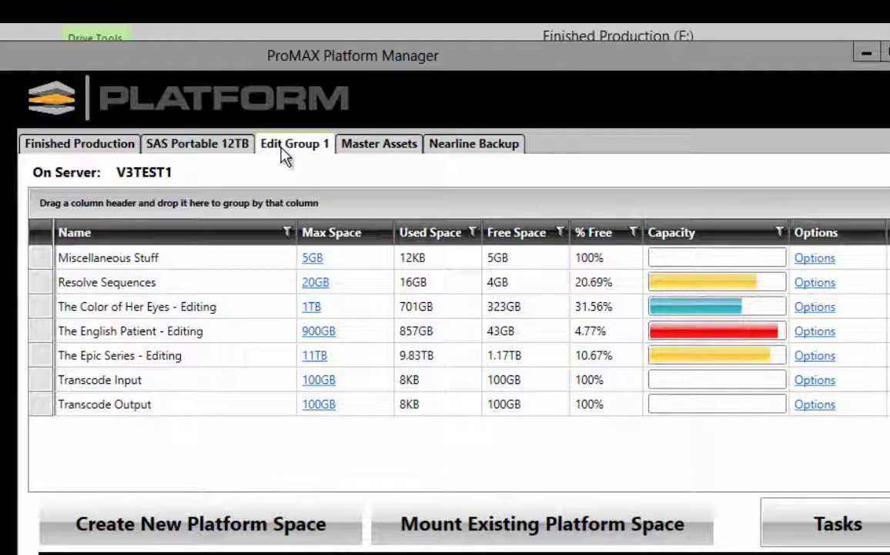
left_click(464, 150)
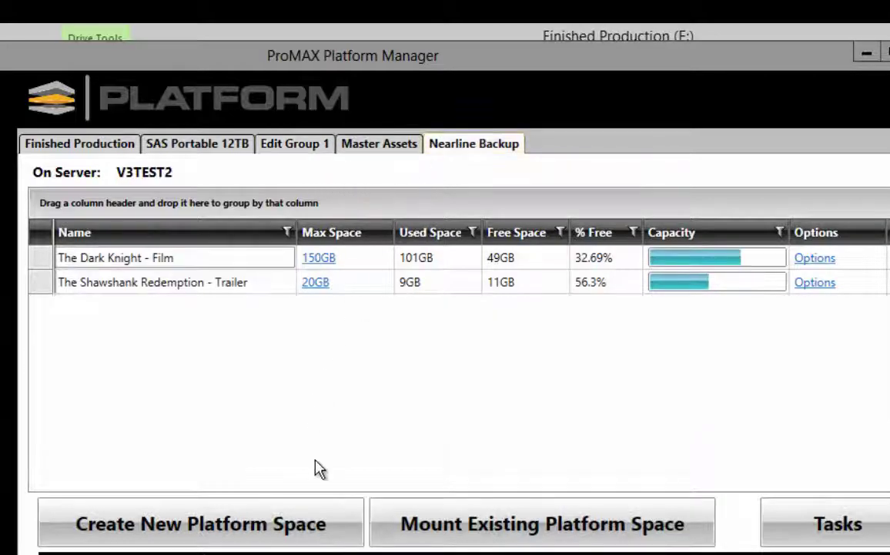
Step: Create a 2 TB platform space named 'The Color Of Her Eyes - Backup' in Nearline Backup
left_click(304, 523)
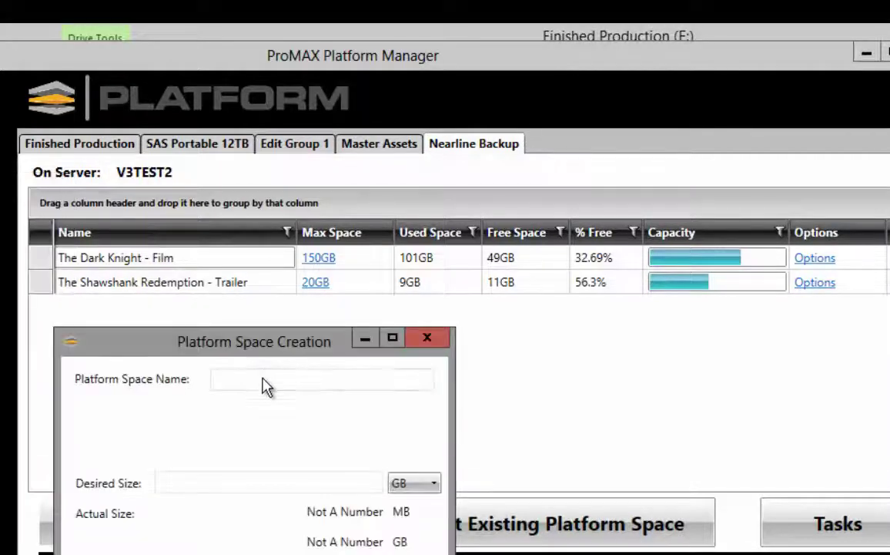
type("The Co")
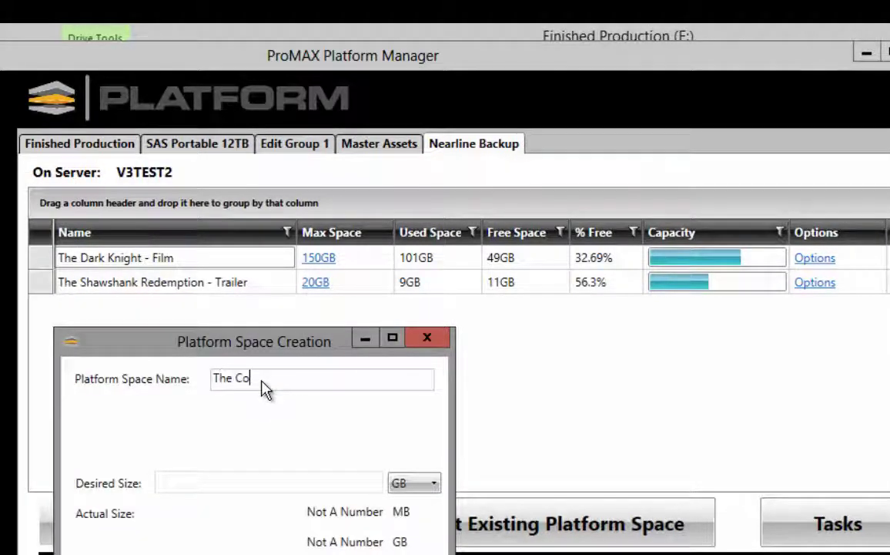
type("lor Of")
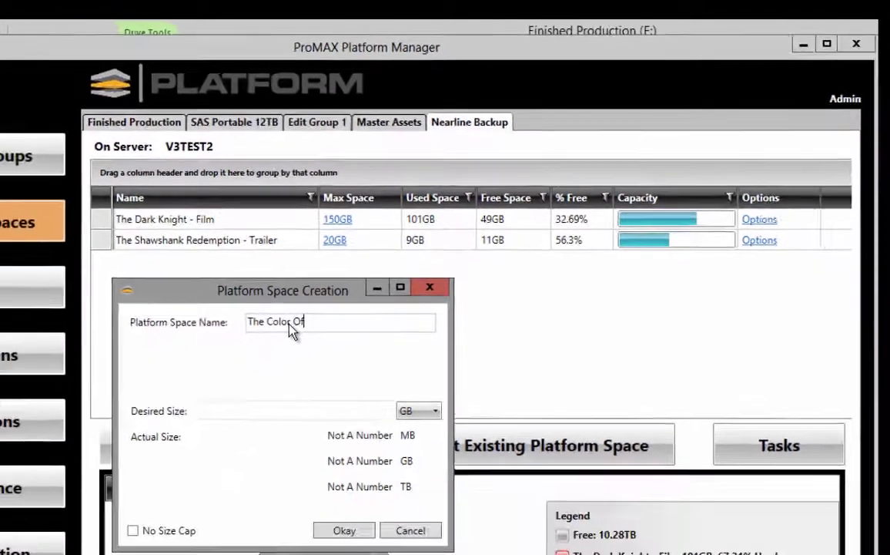
type(" Her Eye")
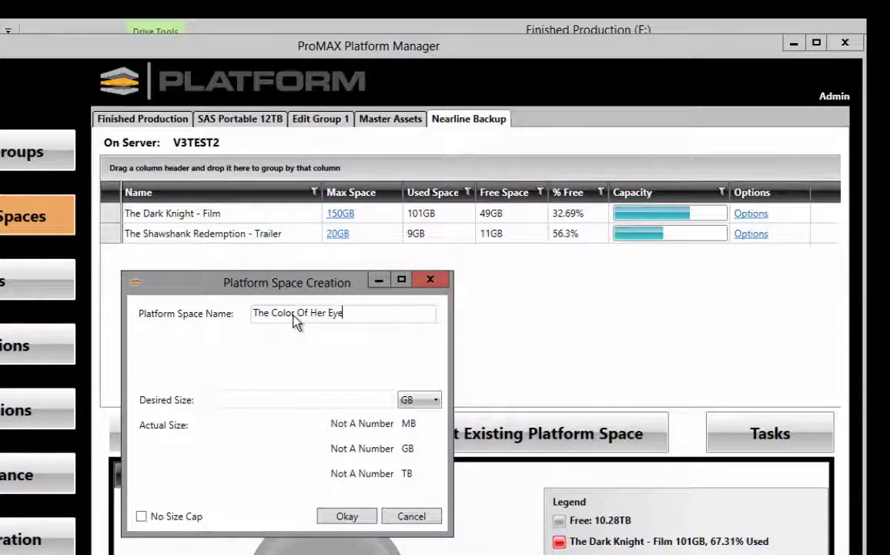
type("s - Backup")
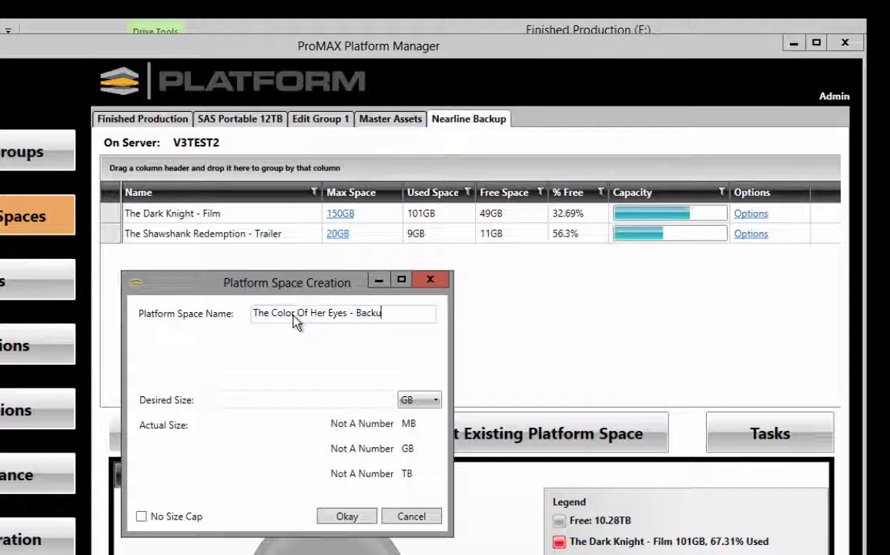
left_click(371, 406)
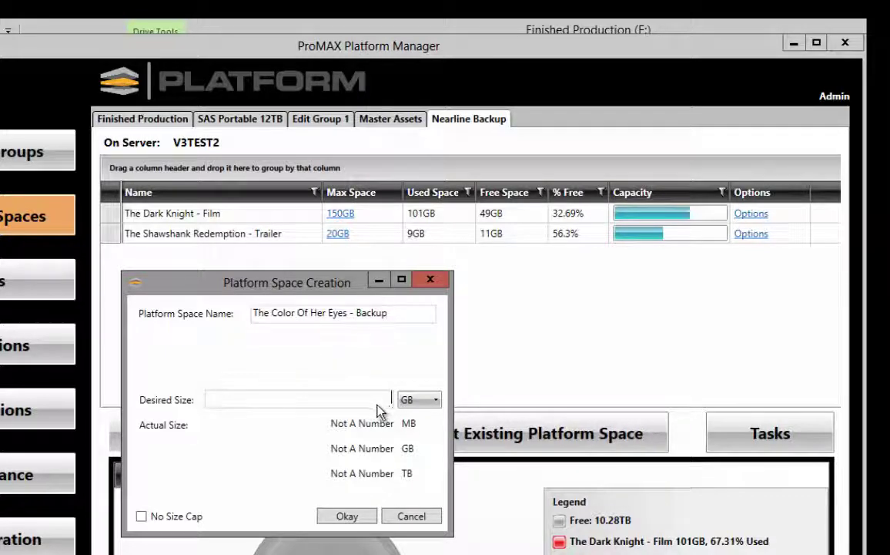
type("2")
left_click(413, 408)
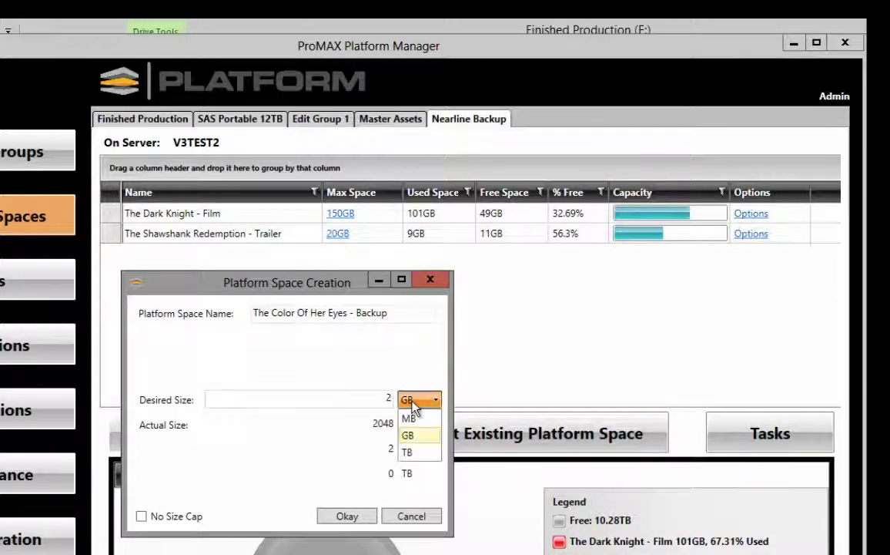
left_click(424, 454)
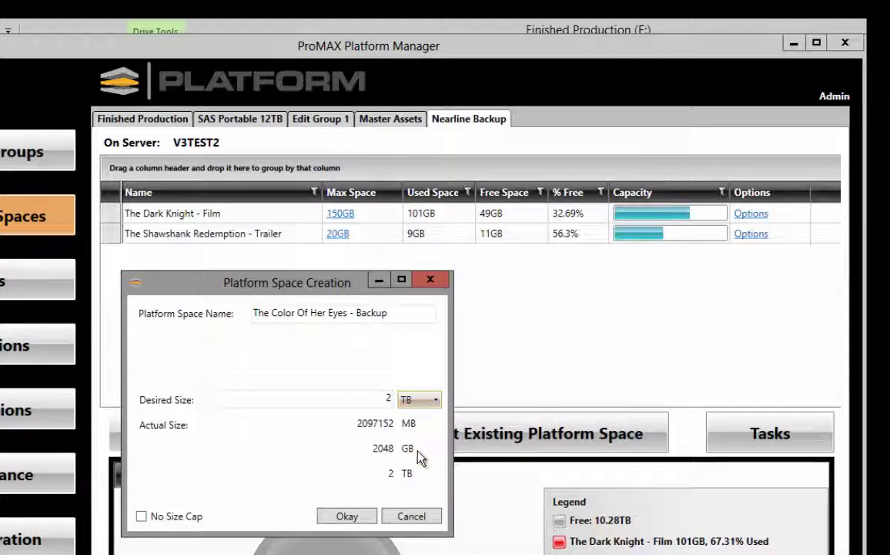
left_click(348, 518)
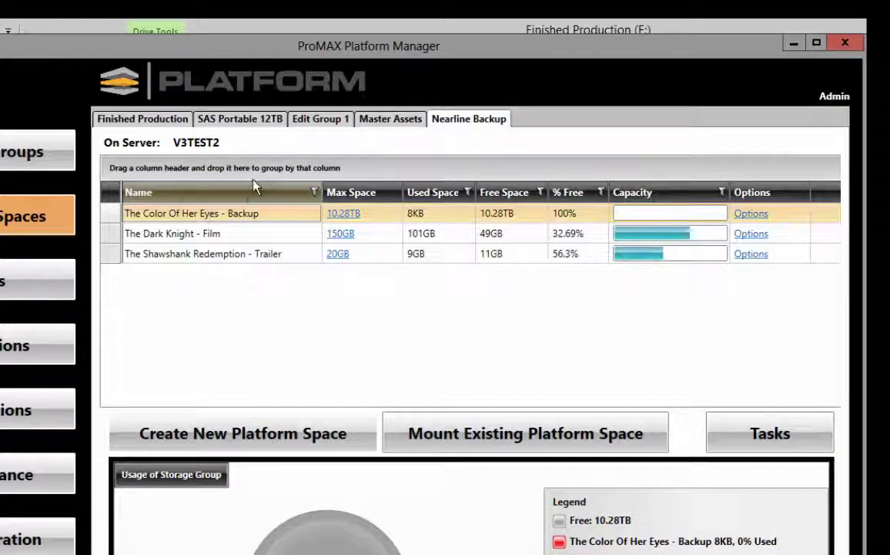
Step: Start a Backup task for The Color of Her Eyes - Editing via Options > Backup on Edit Group 1
left_click(308, 120)
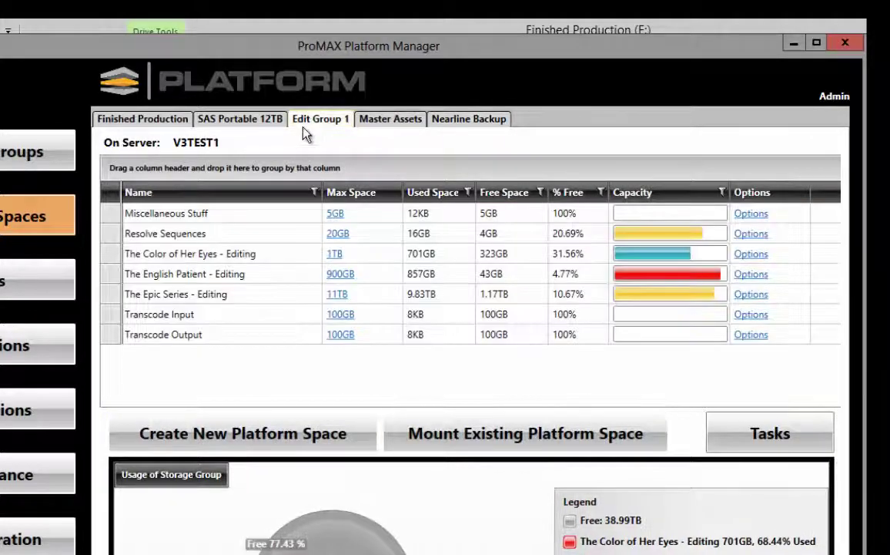
left_click(217, 262)
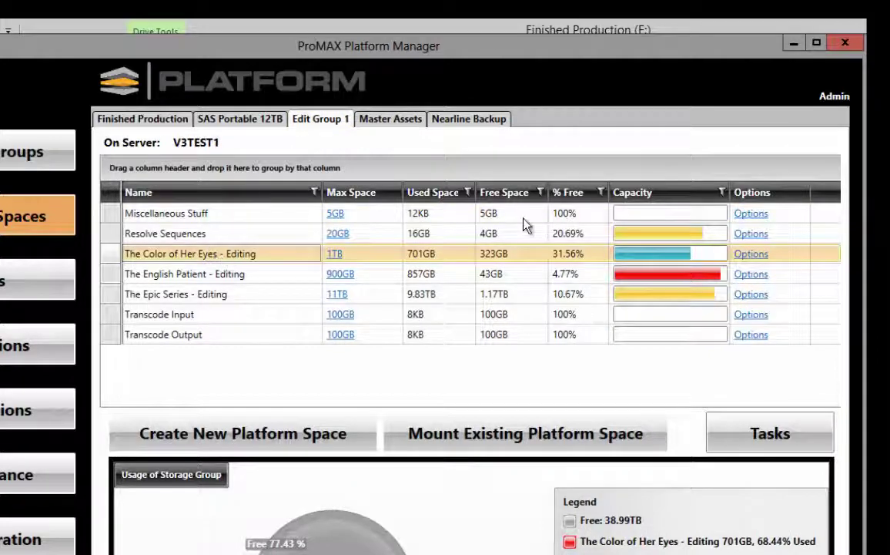
left_click(748, 256)
left_click(744, 255)
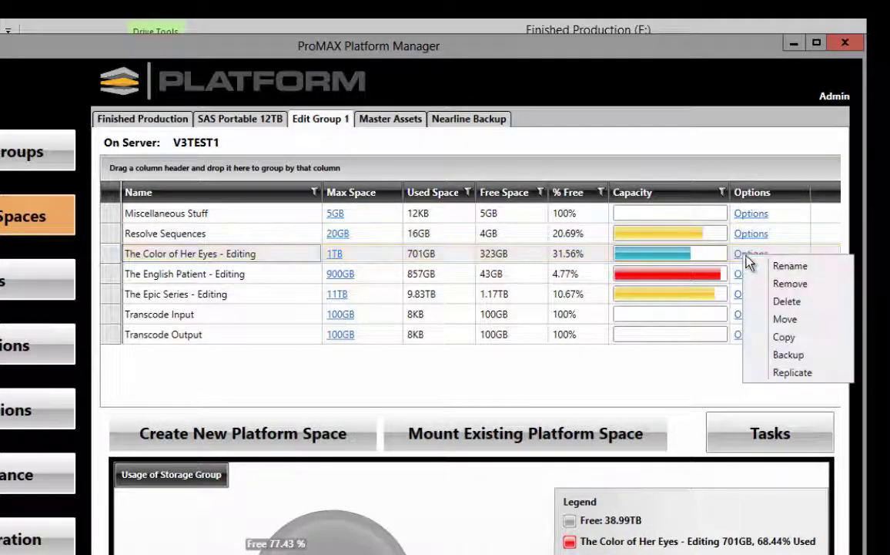
left_click(788, 356)
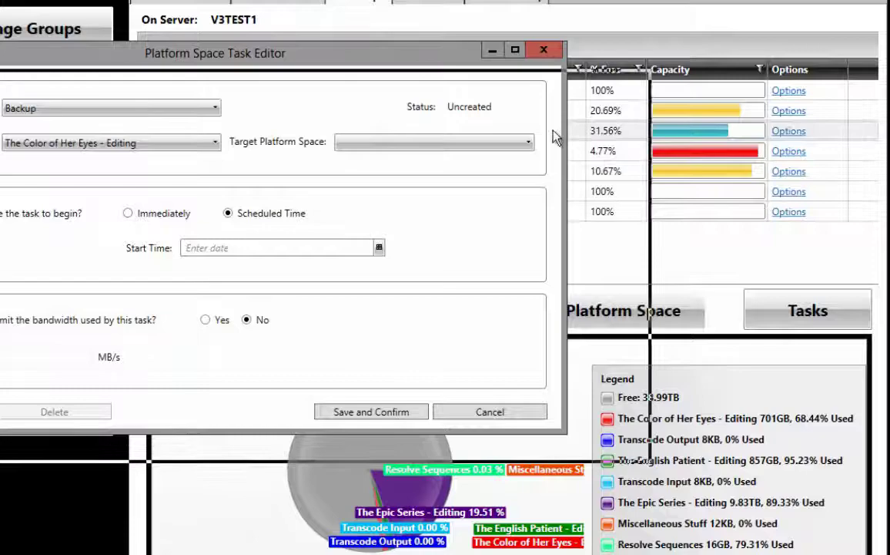
left_click_drag(202, 69, 415, 188)
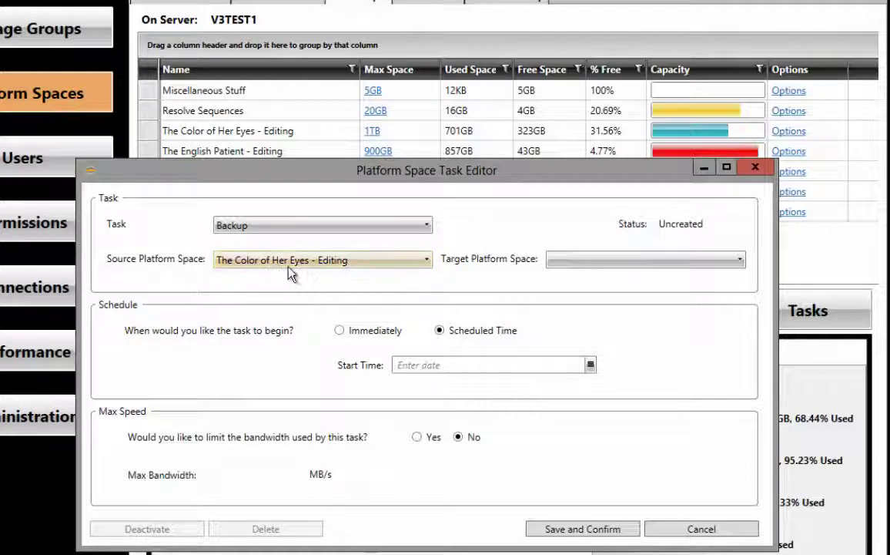
Step: Set the target to The Color Of Her Eyes - Backup and schedule the backup Immediately
left_click(601, 270)
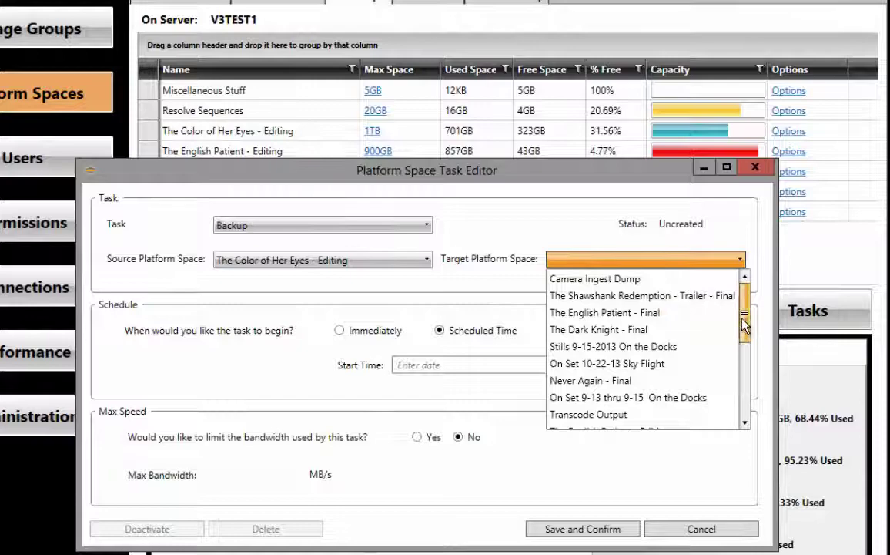
left_click_drag(744, 326, 738, 386)
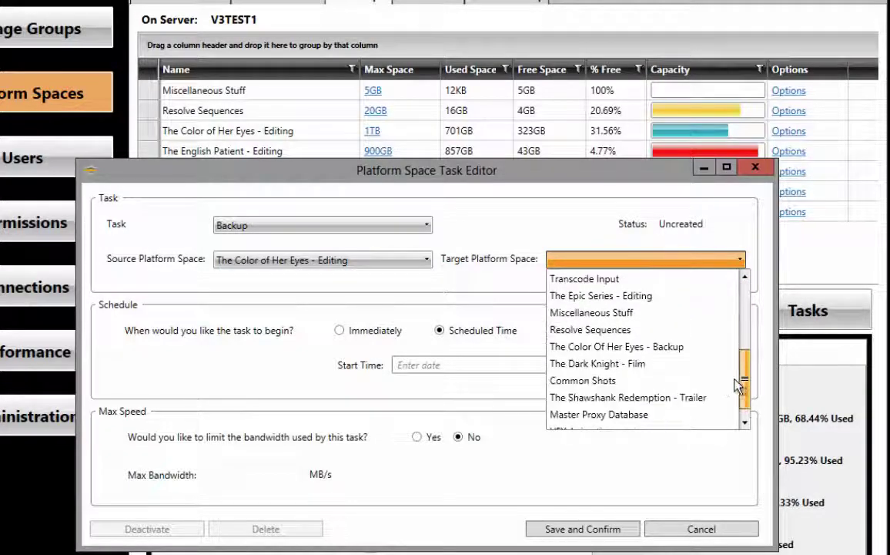
left_click(601, 347)
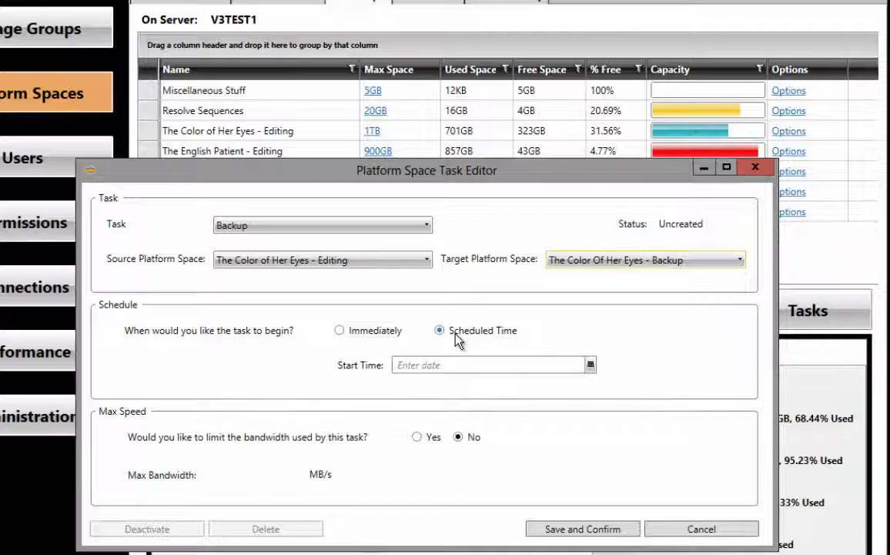
left_click(385, 336)
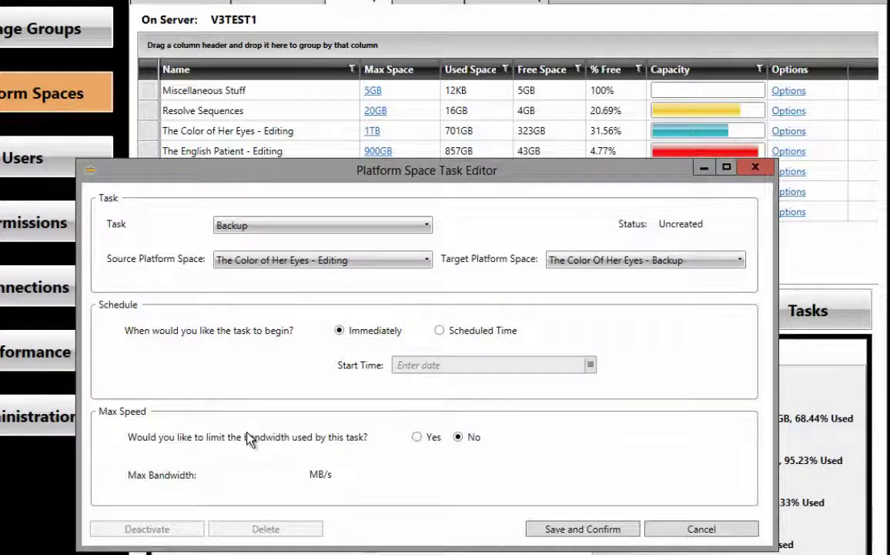
Step: Enter 100 as Max Bandwidth, then set the bandwidth limit back to No
left_click(417, 438)
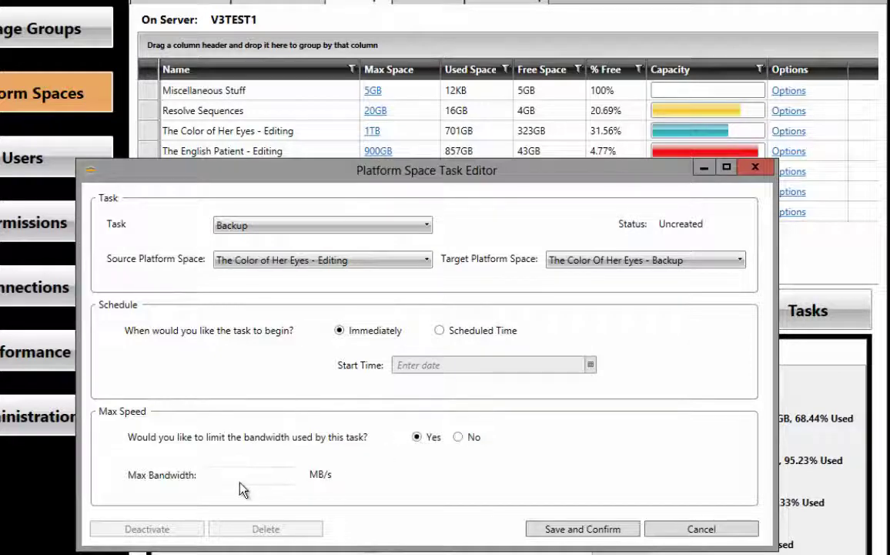
left_click(239, 477)
type("100")
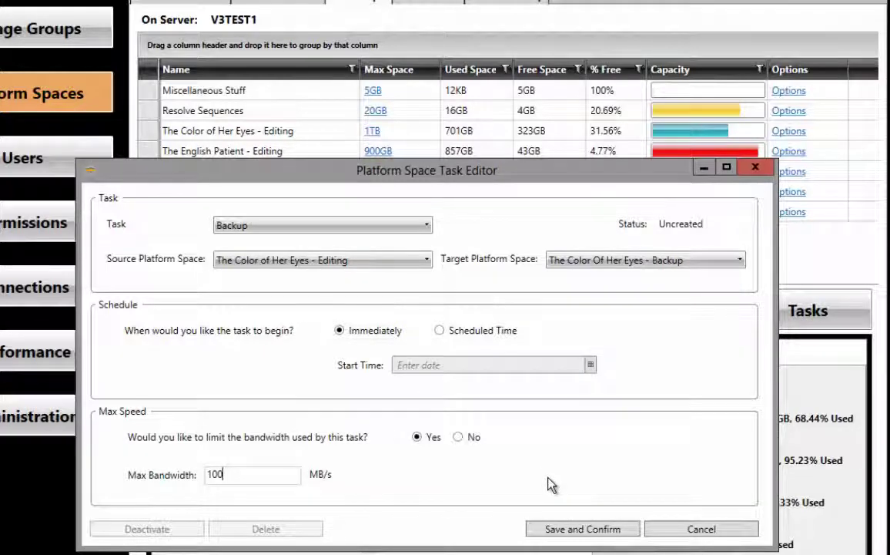
left_click(459, 436)
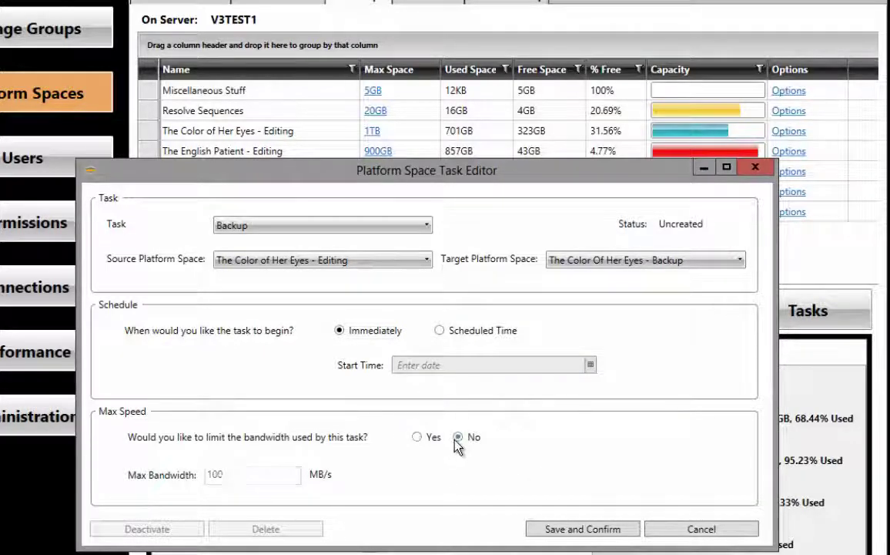
Step: Save the backup task and confirm it in the Task Confirmation window
left_click(610, 537)
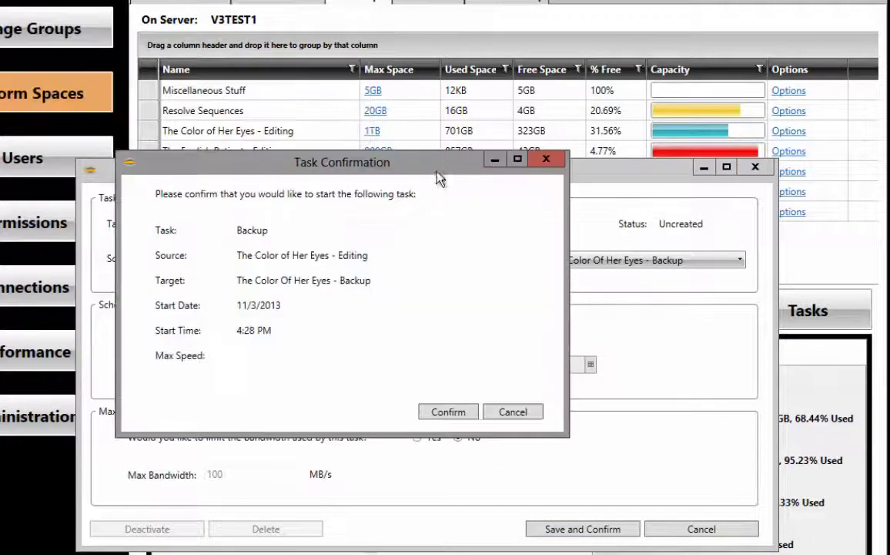
left_click(455, 414)
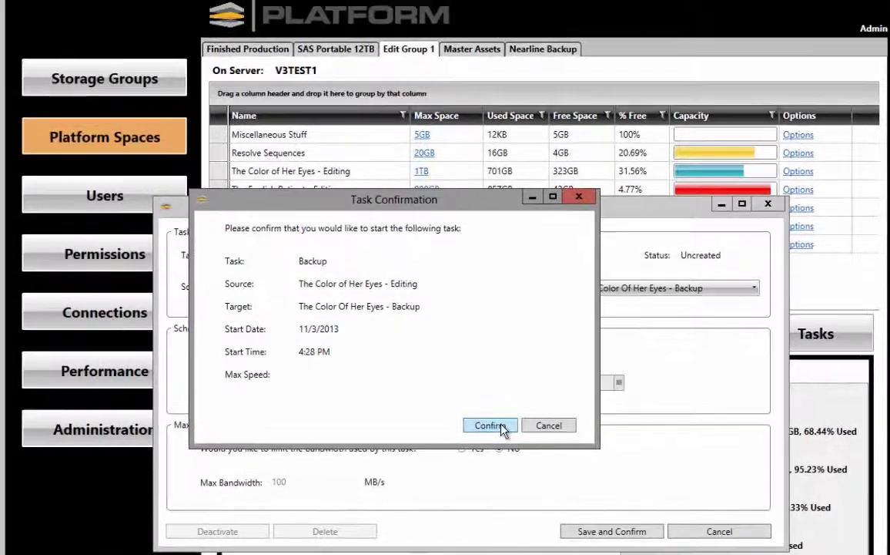
left_click(502, 429)
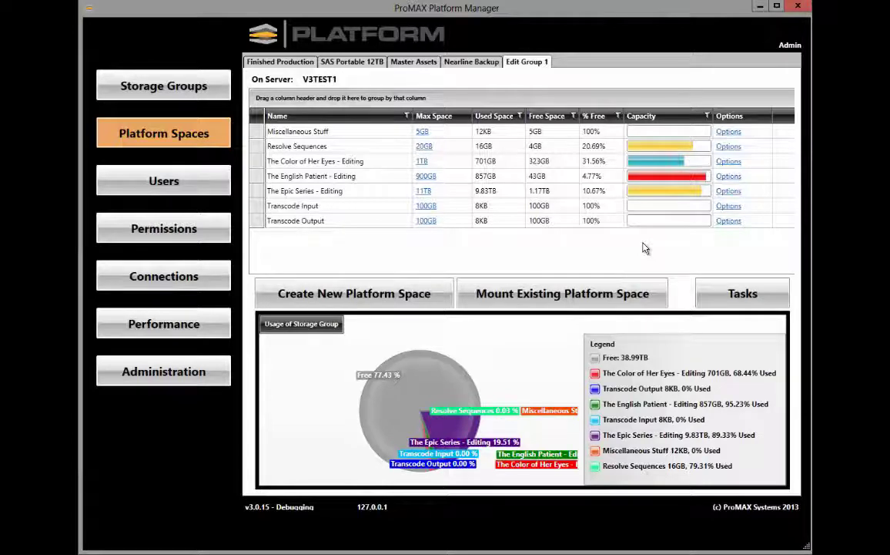
Step: Check that The Color Of Her Eyes - Backup in Nearline Backup holds 701GB of 2TB
left_click(346, 163)
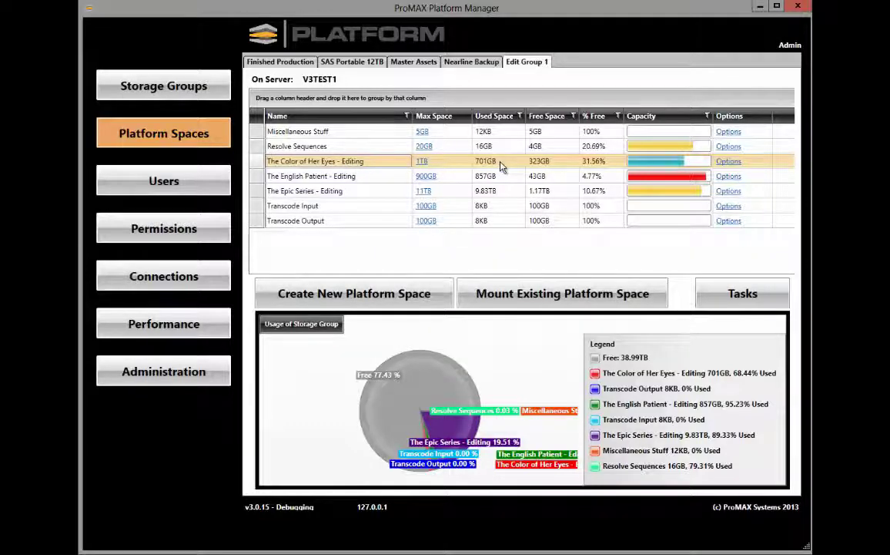
left_click(491, 67)
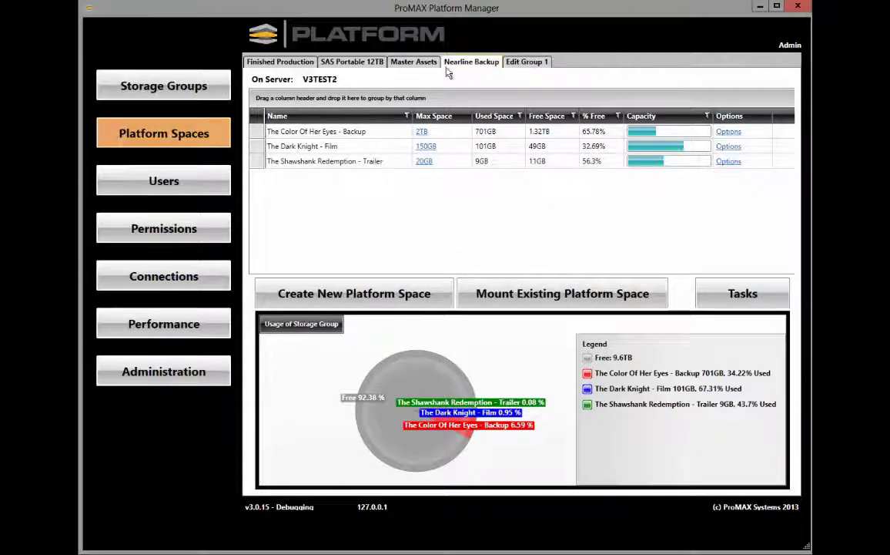
left_click(362, 132)
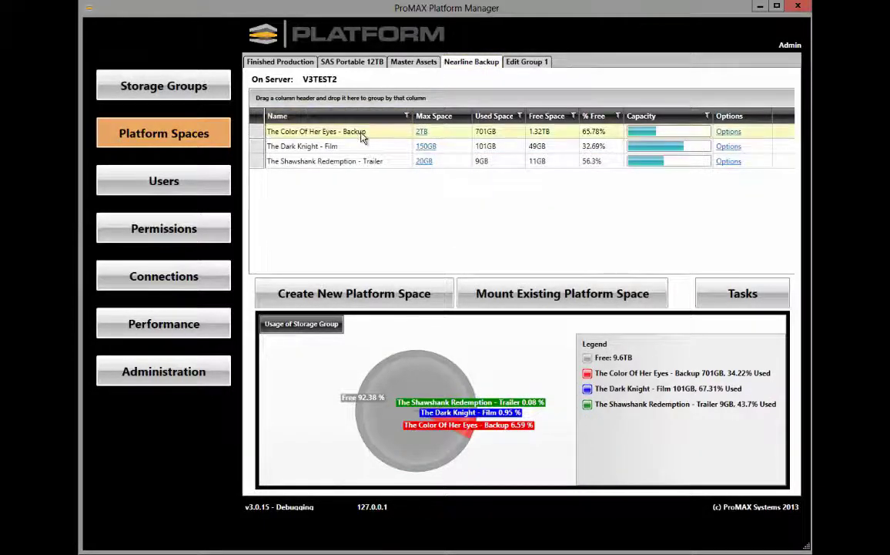